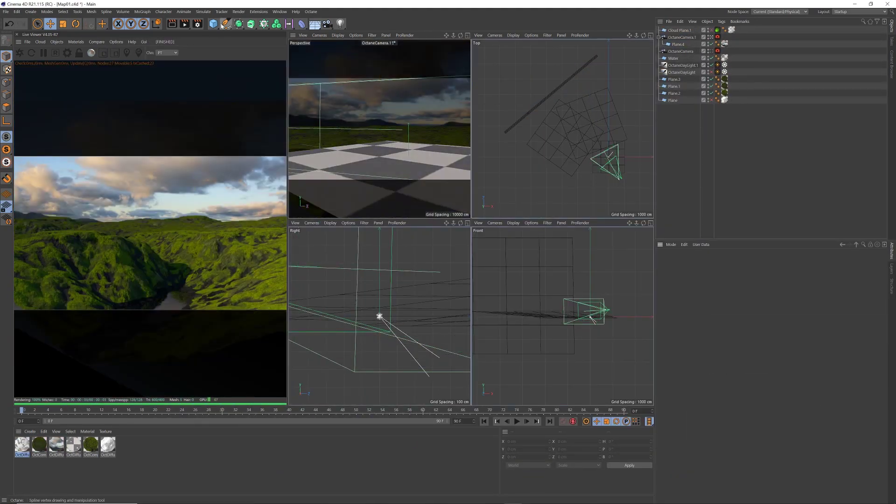
# Add a Plane primitive sized 8000 × 8000 cm
pyautogui.click(213, 26)
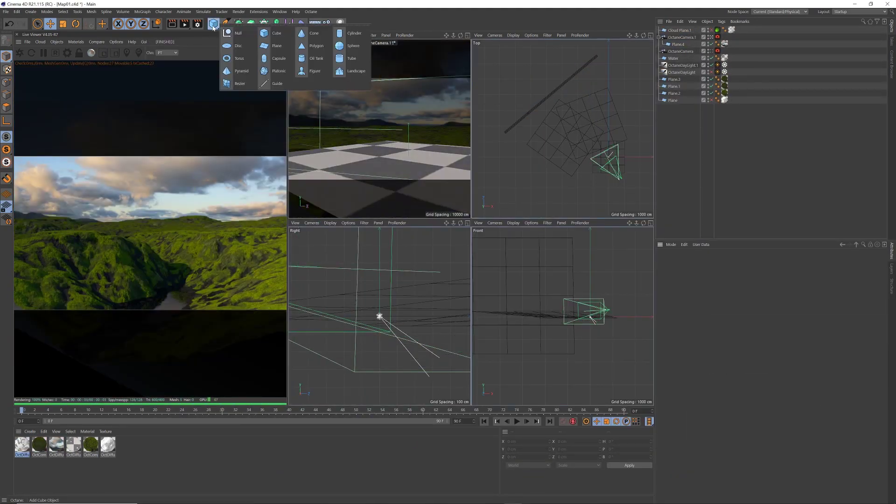
pyautogui.click(274, 47)
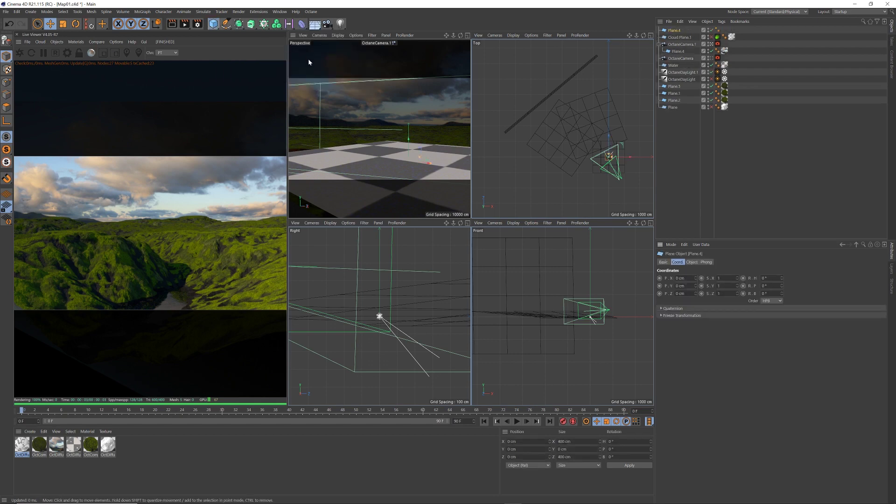
pyautogui.click(692, 263)
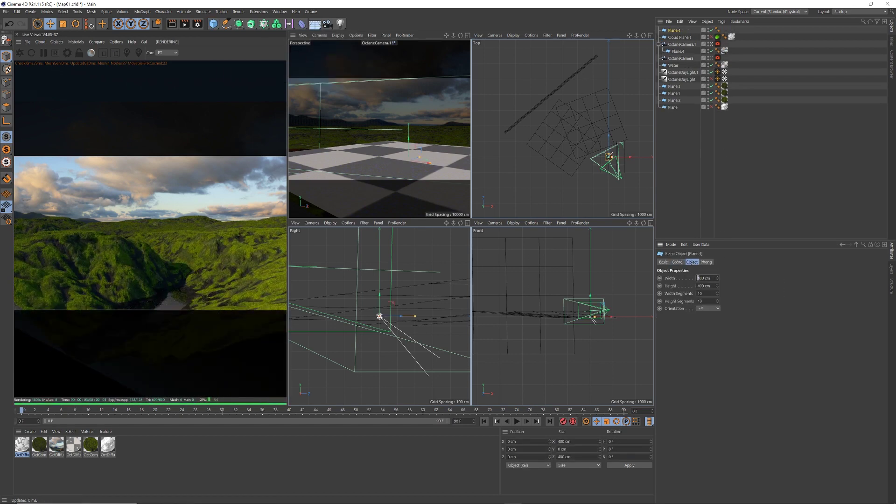
pyautogui.press('Tab')
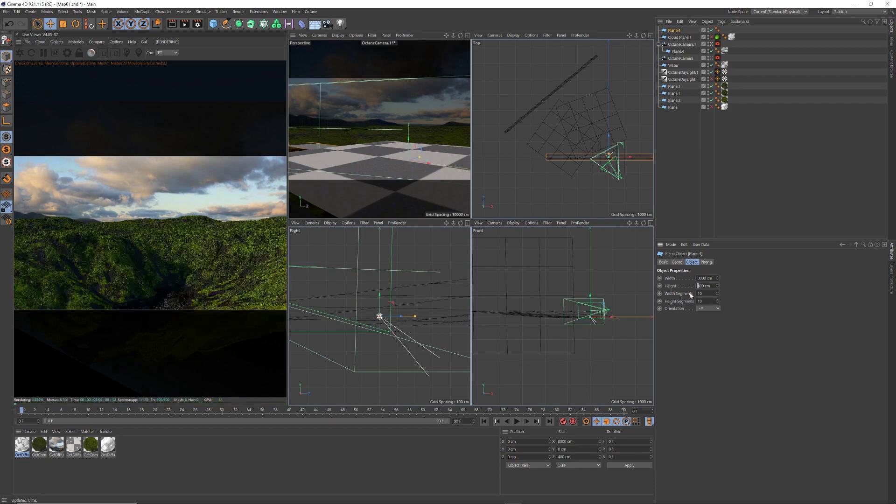
pyautogui.write('8000')
pyautogui.press('Return')
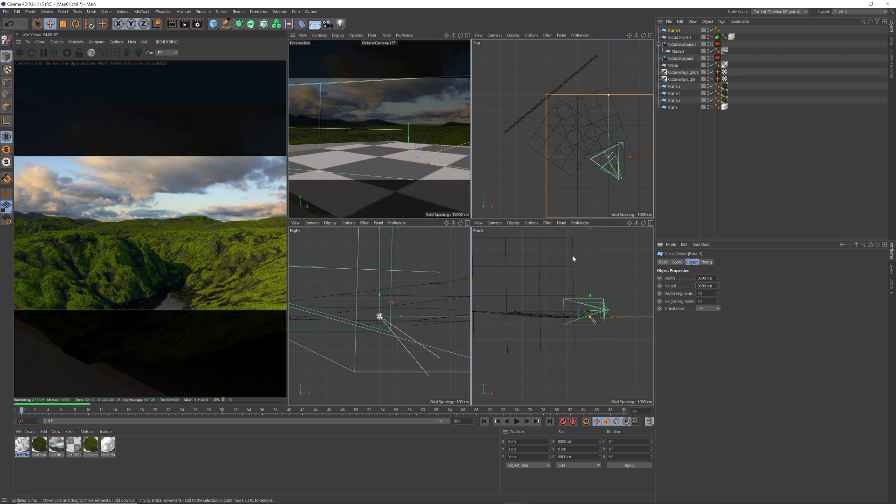
# Raise the plane to about Y 930 cm above the terrain
pyautogui.moveTo(591, 297); pyautogui.dragTo(592, 268)
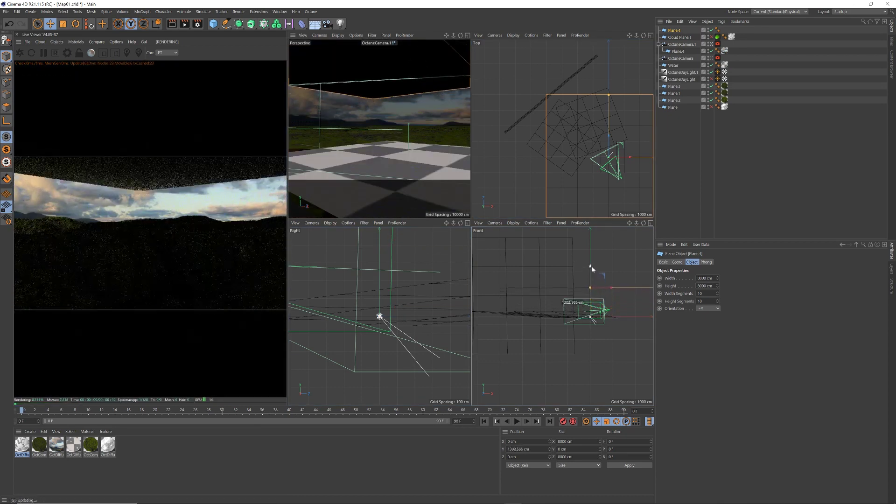
pyautogui.click(677, 262)
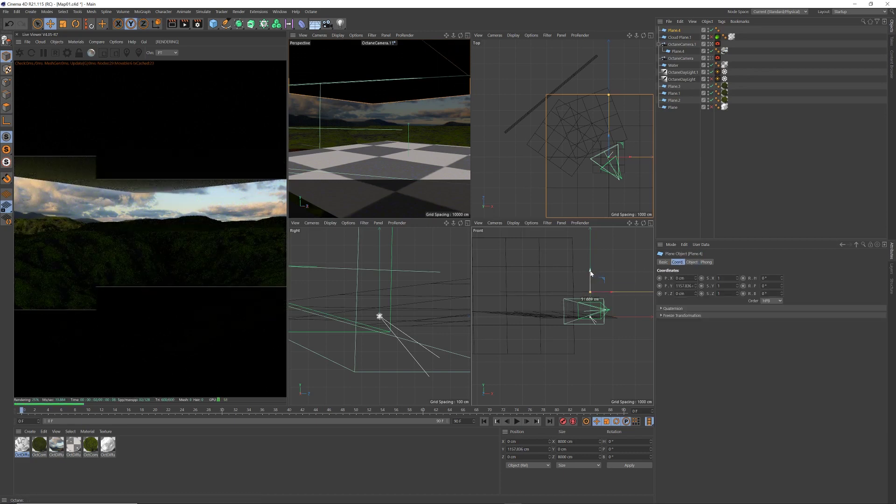
pyautogui.moveTo(591, 273); pyautogui.dragTo(591, 281)
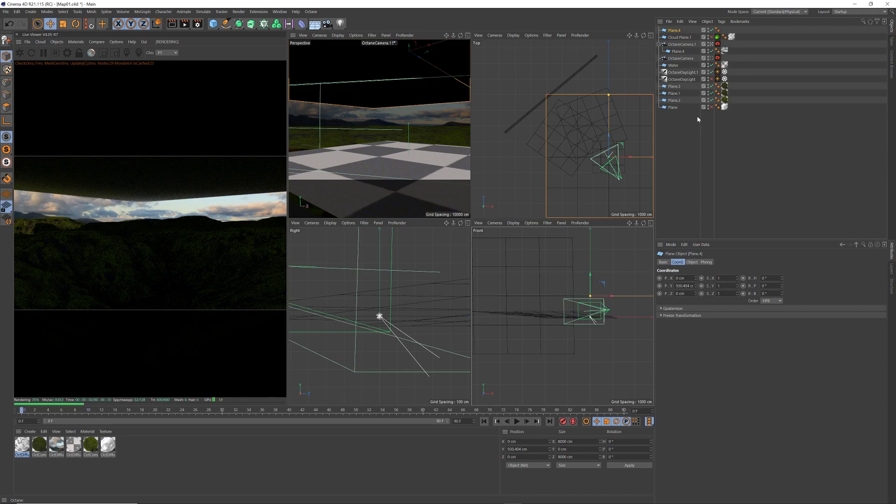
# Create an Octane Diffuse material and apply it to Plane.4
pyautogui.click(81, 42)
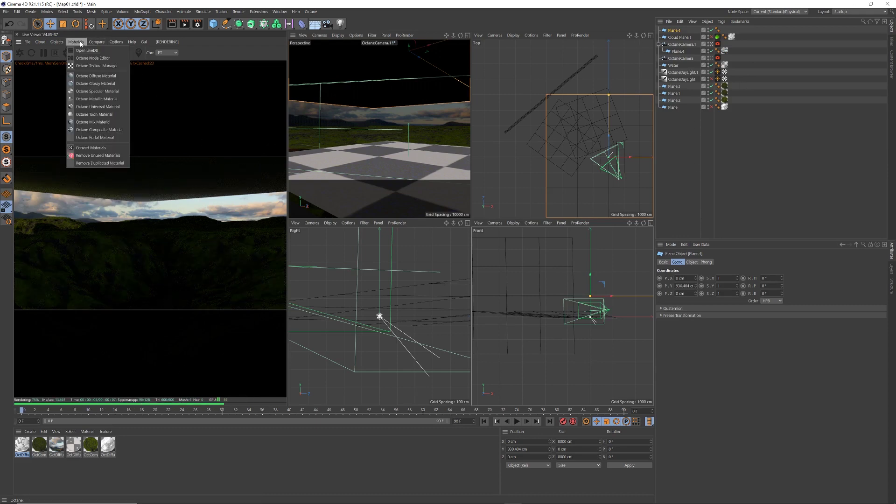
pyautogui.click(99, 77)
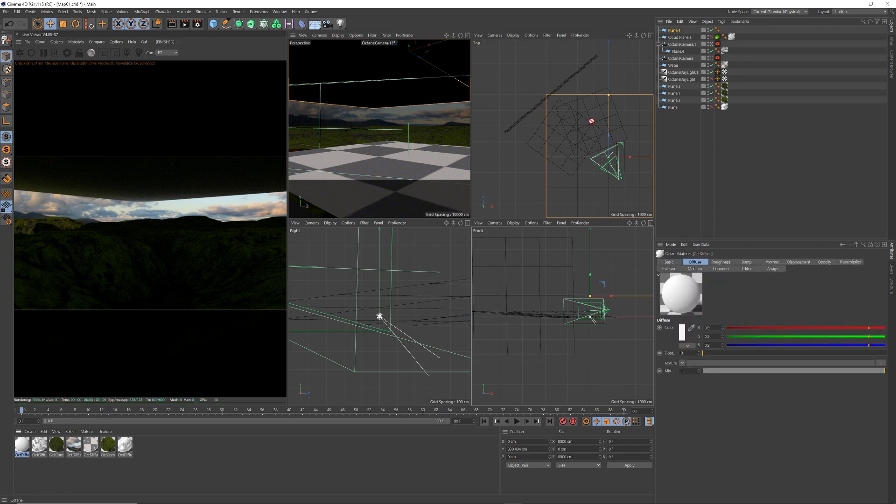
pyautogui.moveTo(677, 31); pyautogui.dragTo(676, 31)
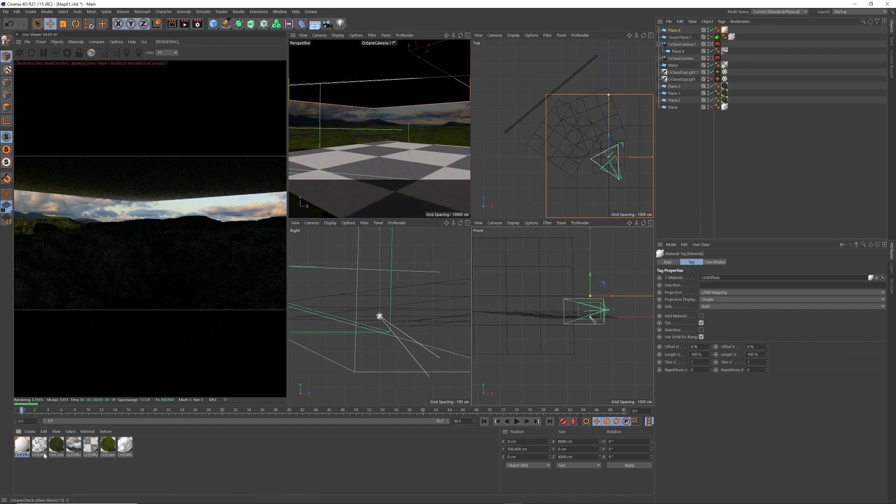
# Open the OctDiffuse material in the Octane Node Editor and arrange the editor window over the viewports
pyautogui.doubleClick(25, 447)
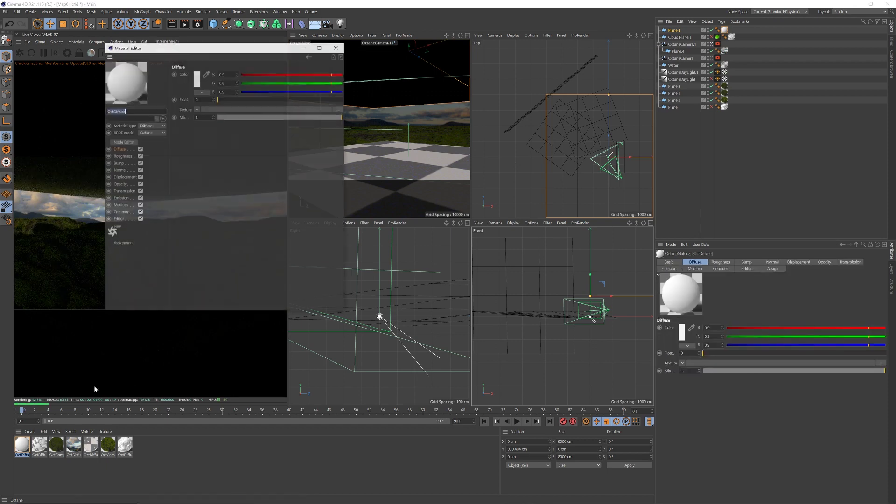
pyautogui.click(123, 142)
pyautogui.click(338, 48)
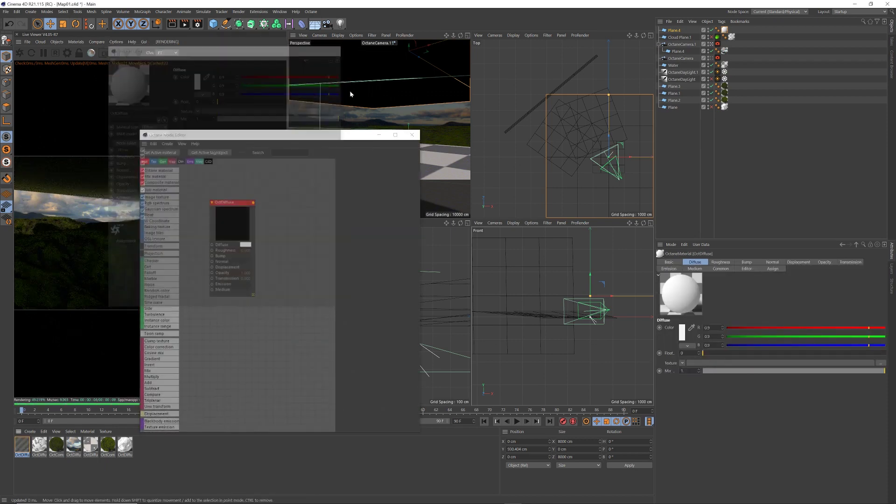
pyautogui.moveTo(327, 135); pyautogui.dragTo(516, 65)
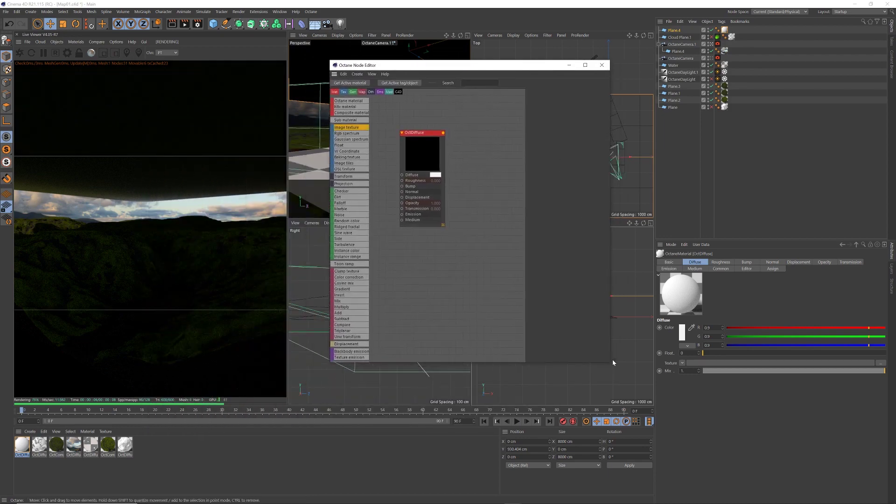
pyautogui.moveTo(610, 362); pyautogui.dragTo(728, 430)
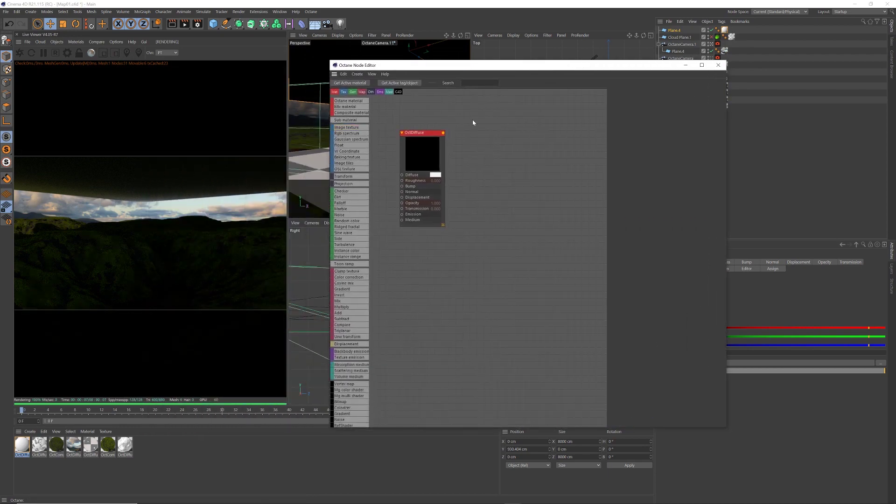
pyautogui.moveTo(467, 65); pyautogui.dragTo(449, 81)
pyautogui.moveTo(405, 154); pyautogui.dragTo(468, 161)
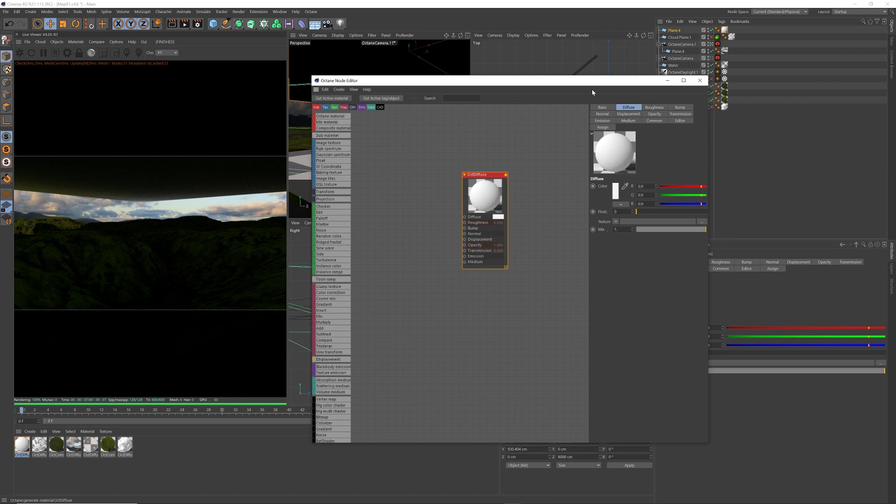
pyautogui.moveTo(591, 84); pyautogui.dragTo(578, 155)
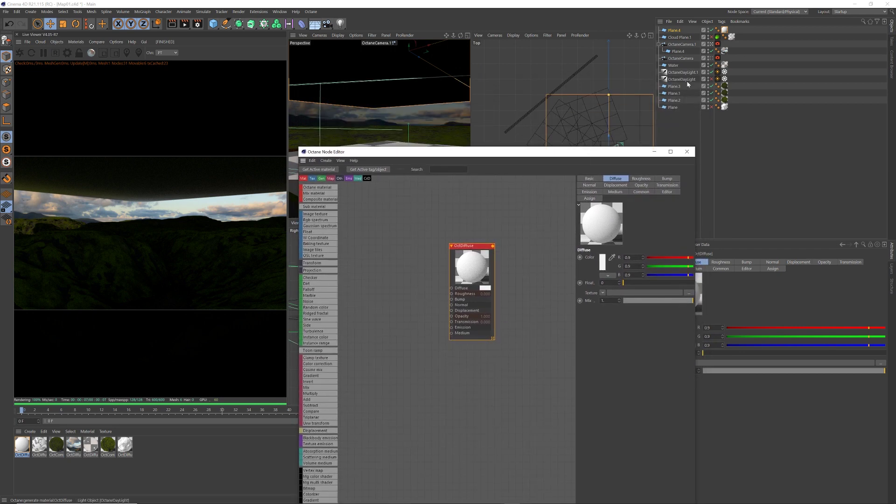
# Switch the perspective view to the default camera and tidy the node editor layout
pyautogui.click(711, 44)
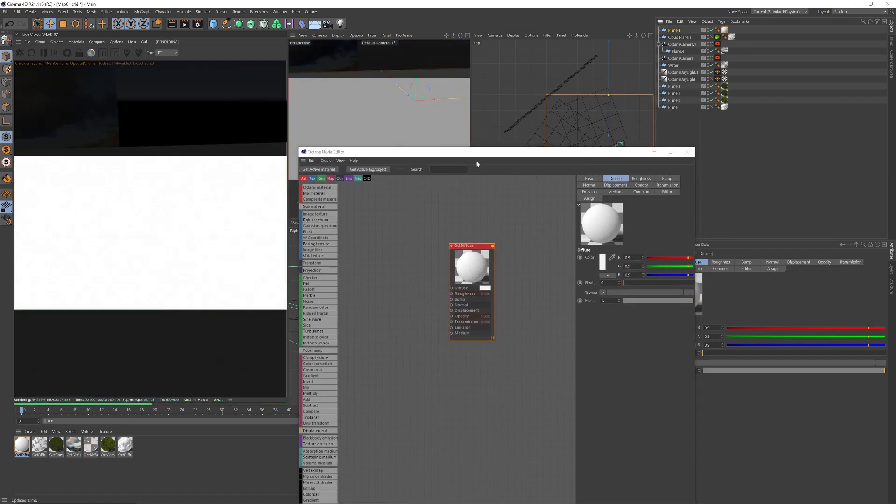
pyautogui.moveTo(493, 152); pyautogui.dragTo(527, 152)
pyautogui.moveTo(506, 246); pyautogui.dragTo(525, 245)
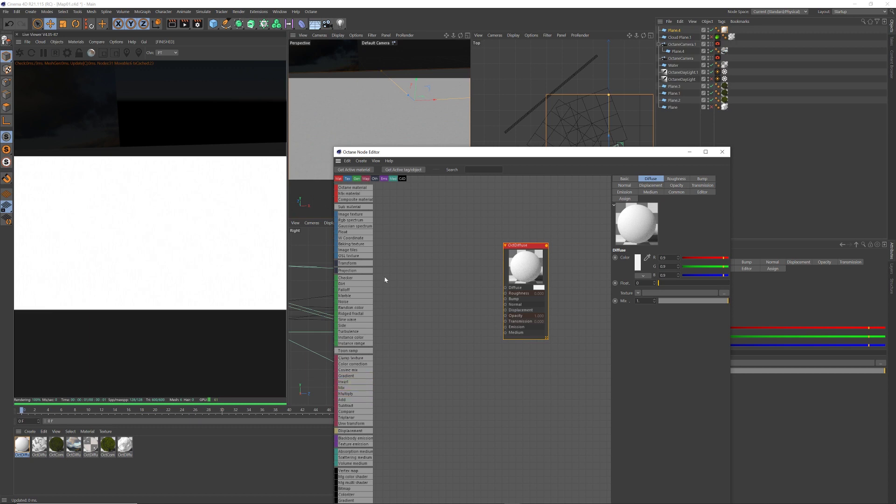
# Connect a Noise node to the Diffuse input with Omega 0.1 and Contrast 20
pyautogui.moveTo(405, 287); pyautogui.dragTo(506, 288)
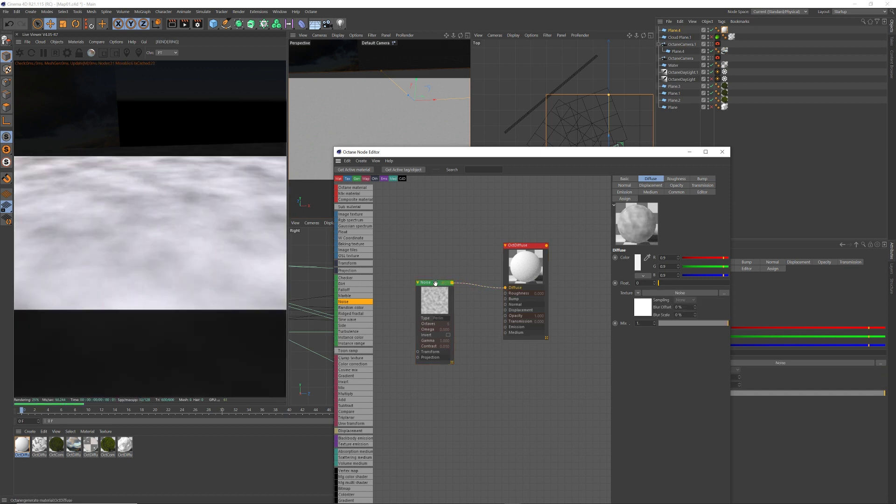
pyautogui.moveTo(430, 282); pyautogui.dragTo(442, 302)
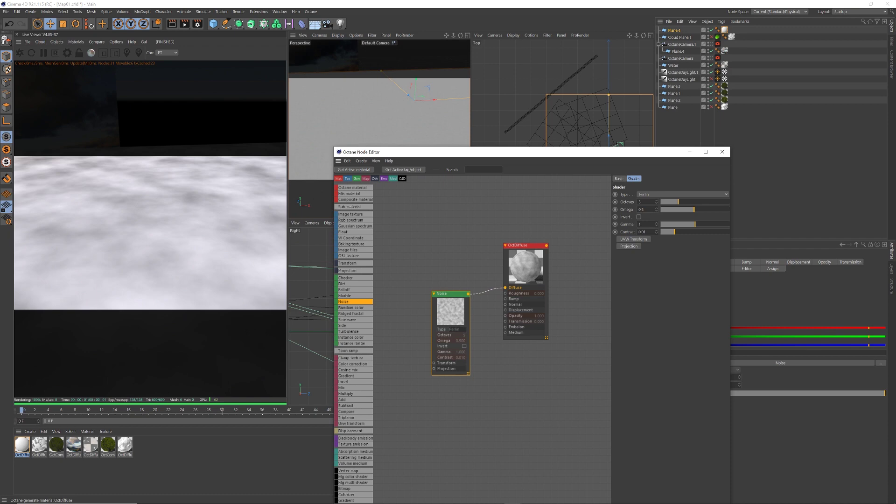
pyautogui.press('Return')
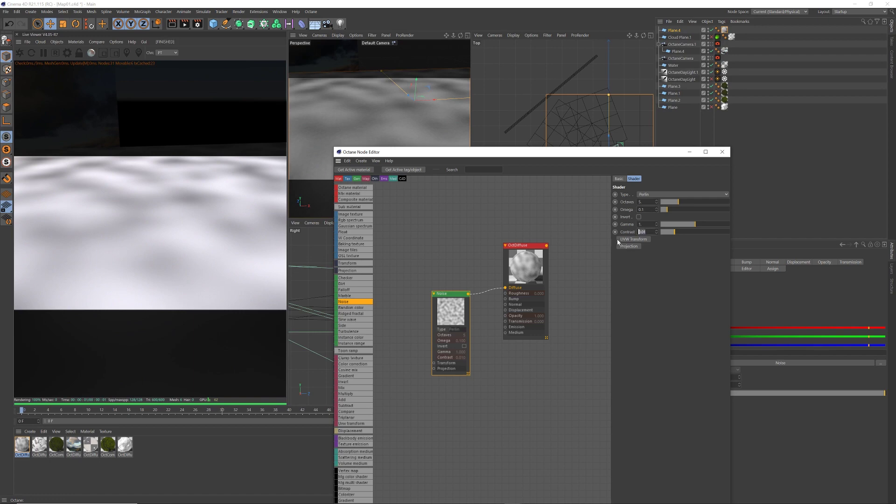
pyautogui.write('20')
pyautogui.press('Return')
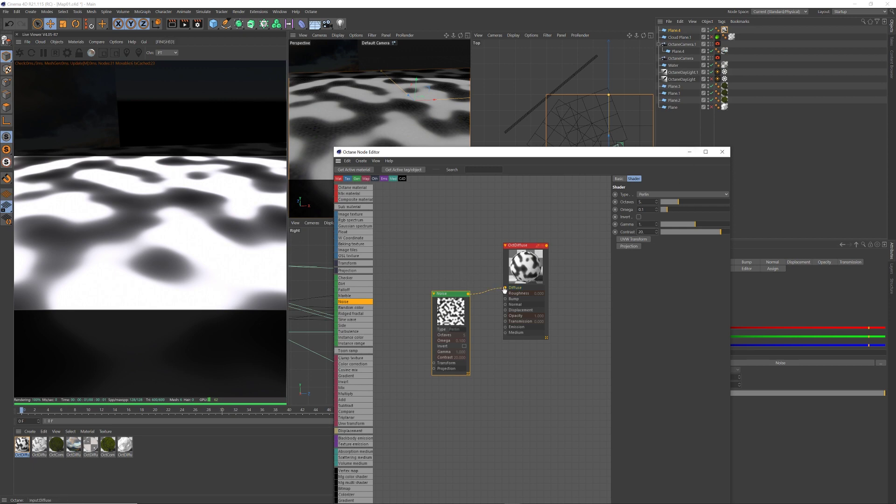
# Rewire the Noise to the OctDiffuse Opacity input and view the scene through OctaneCamera.1
pyautogui.moveTo(504, 289); pyautogui.dragTo(506, 317)
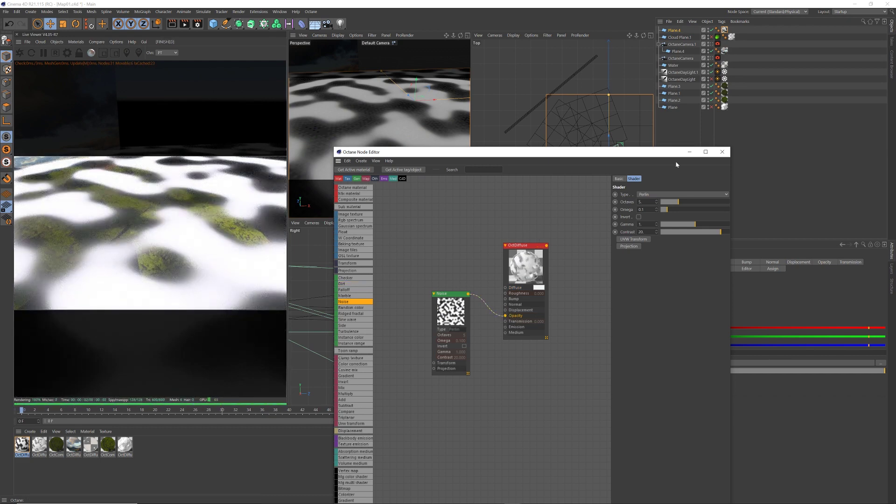
pyautogui.click(712, 45)
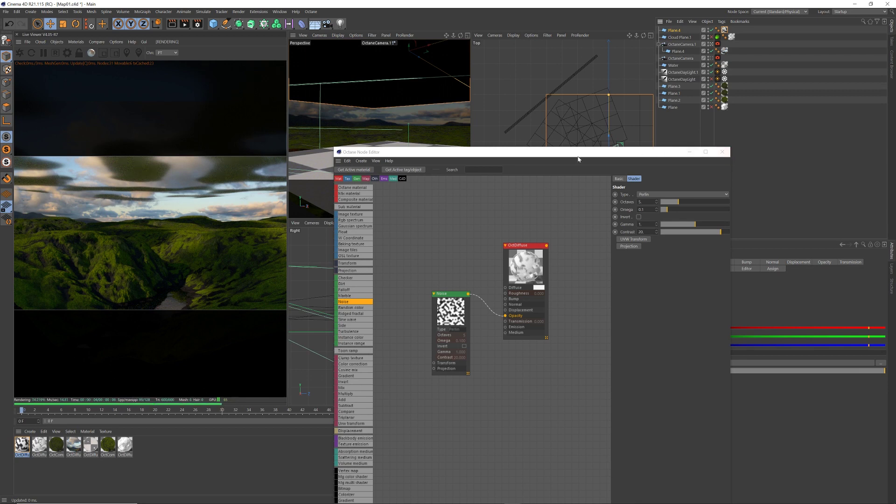
pyautogui.moveTo(609, 154); pyautogui.dragTo(577, 175)
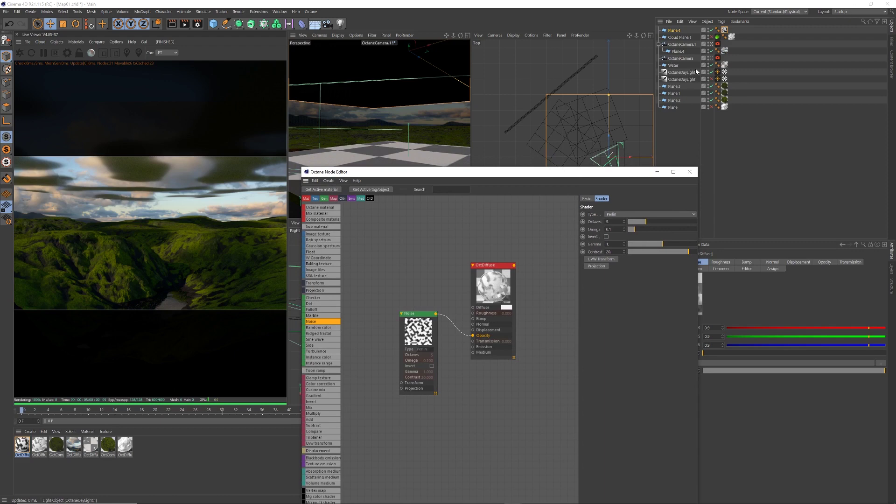
# Tag Plane.4 with an Octane ObjectTag and load it into the Node Editor via Get Active tag/object
pyautogui.rightClick(679, 32)
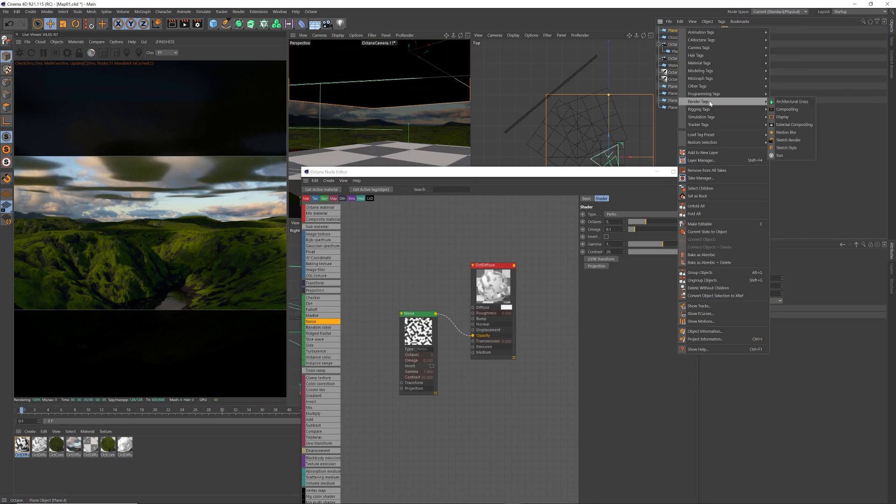
pyautogui.moveTo(715, 41)
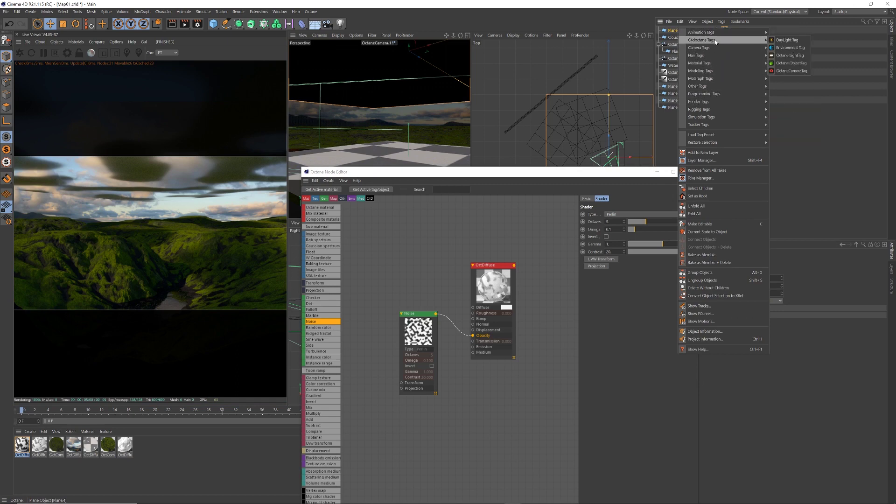
pyautogui.click(780, 64)
pyautogui.moveTo(624, 172); pyautogui.dragTo(577, 232)
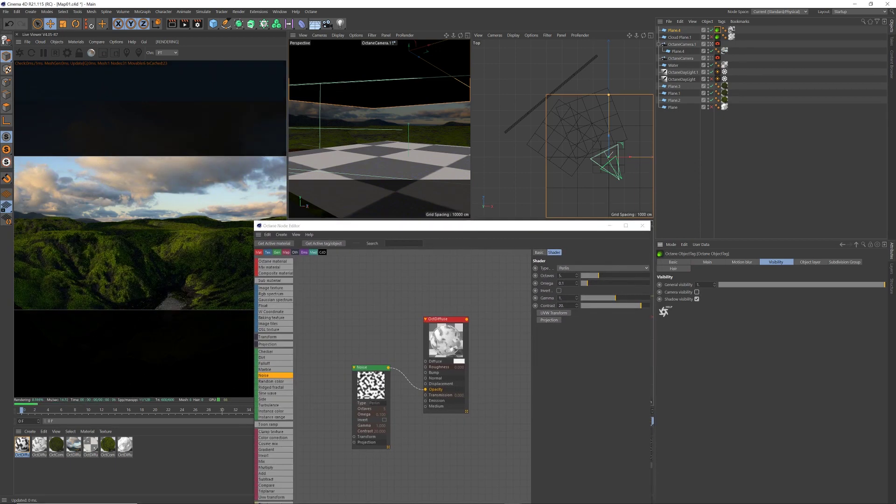
pyautogui.moveTo(508, 227); pyautogui.dragTo(580, 127)
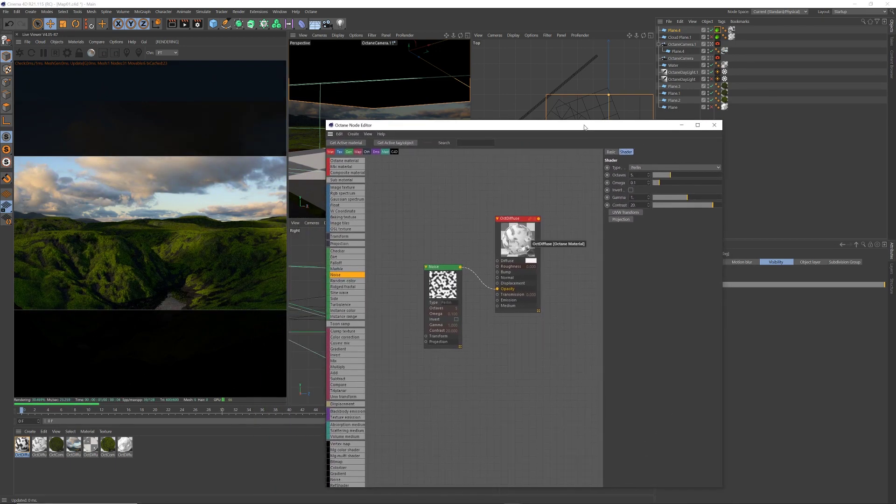
pyautogui.click(712, 32)
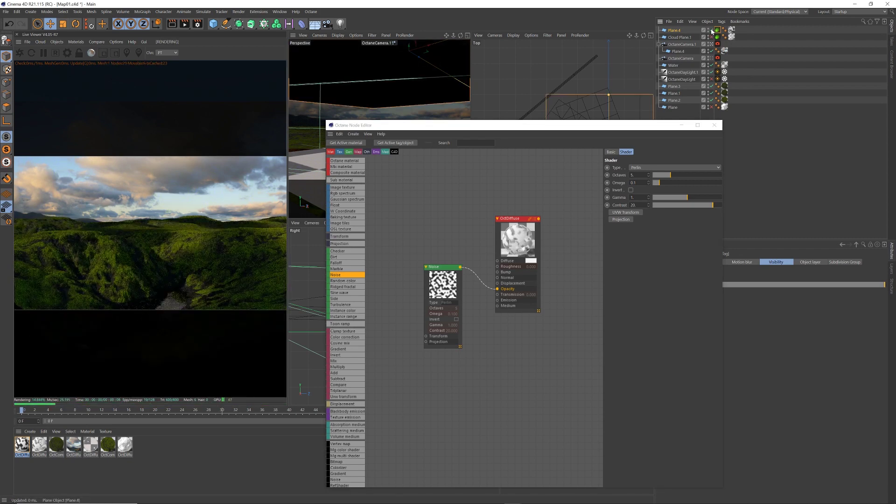
pyautogui.click(388, 143)
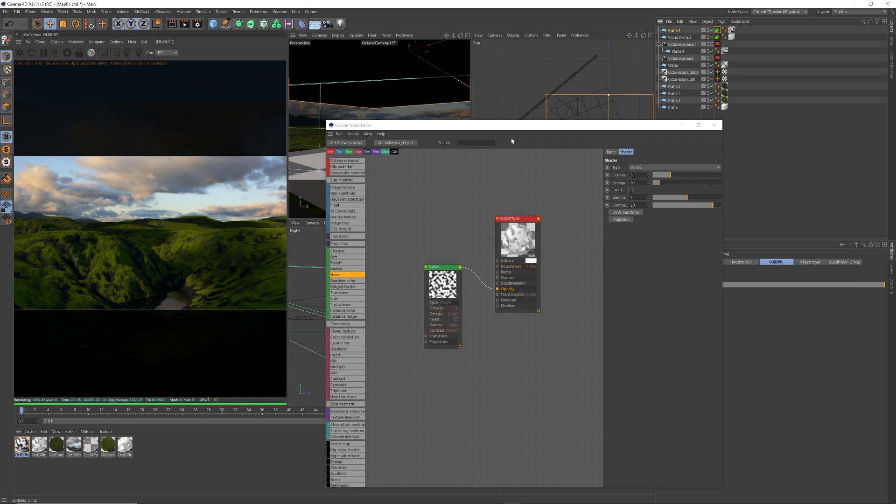
pyautogui.click(711, 31)
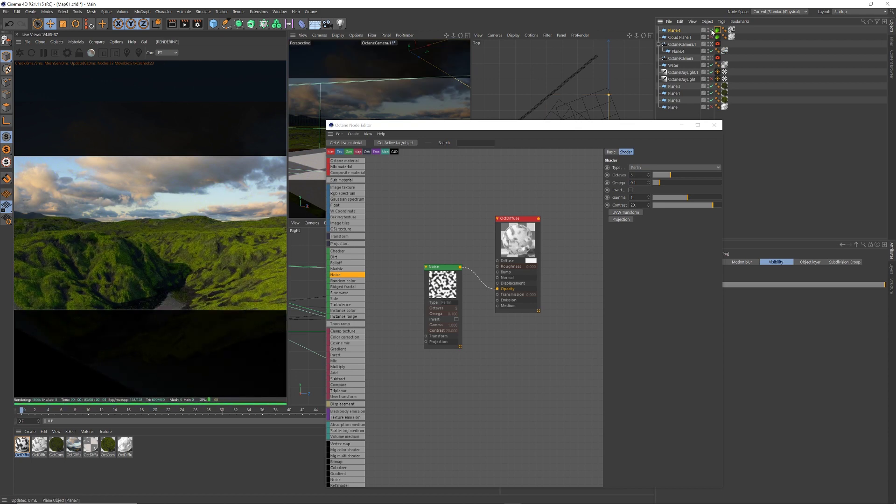
pyautogui.click(712, 31)
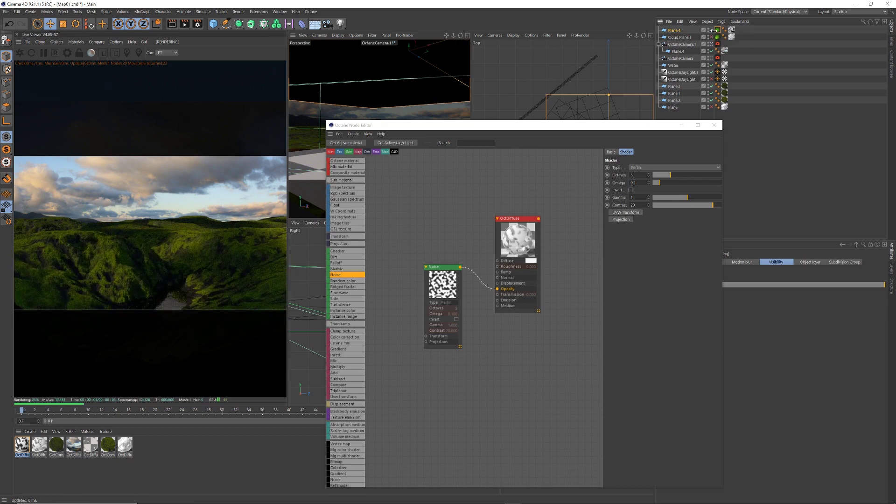
pyautogui.moveTo(547, 125); pyautogui.dragTo(560, 109)
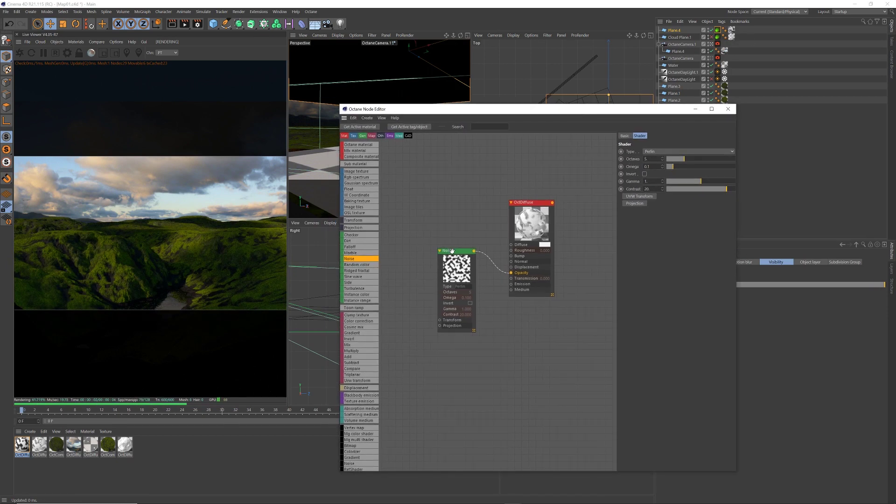
pyautogui.moveTo(452, 251); pyautogui.dragTo(453, 253)
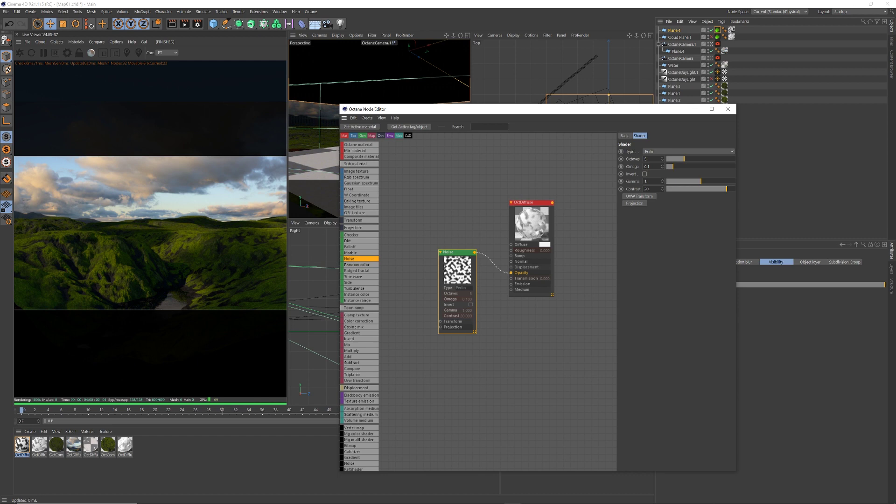
pyautogui.moveTo(663, 183); pyautogui.dragTo(672, 159)
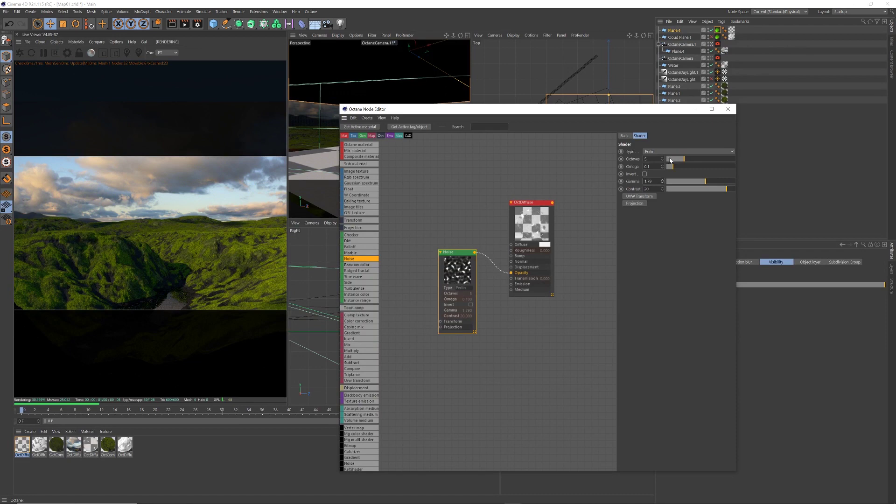
pyautogui.rightClick(662, 181)
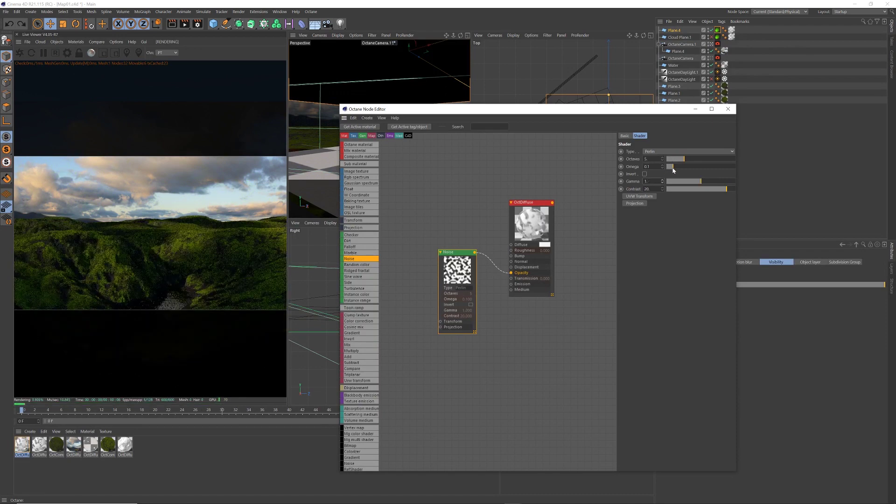
pyautogui.moveTo(663, 182); pyautogui.dragTo(666, 195)
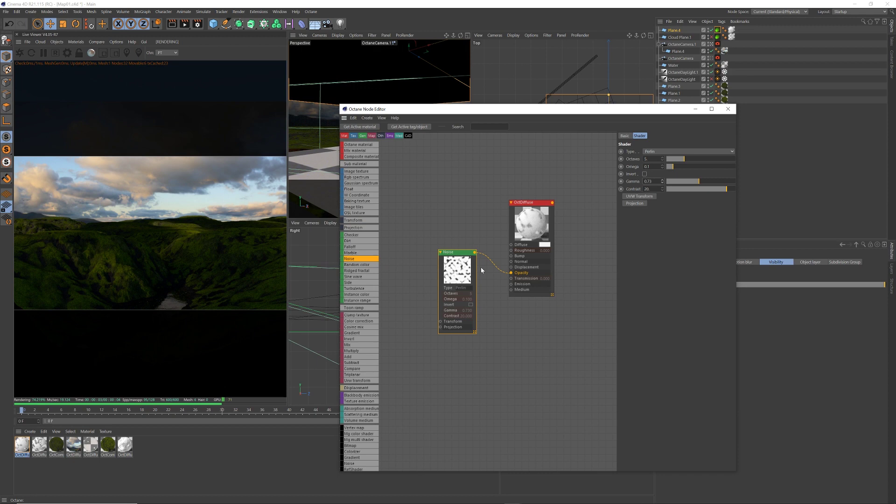
pyautogui.hotkey('ctrl', 'z')
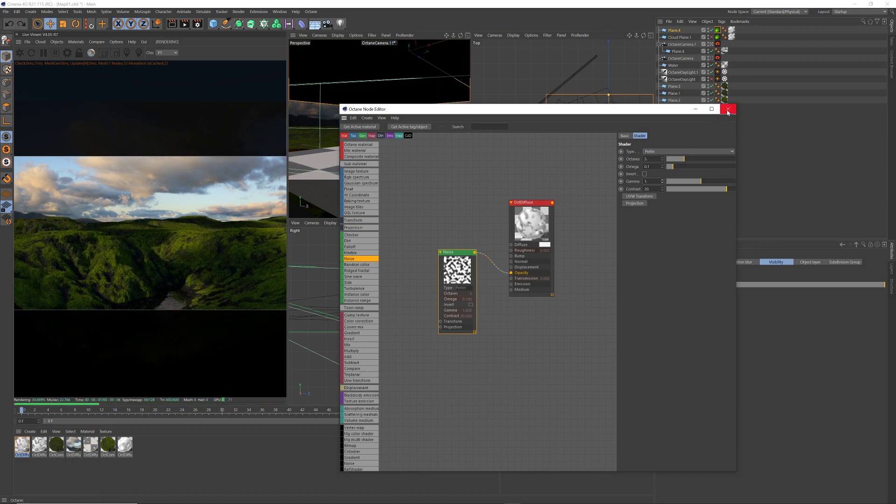
# Close the Octane Node Editor and select OctaneDaylight.1 to show its attributes
pyautogui.click(740, 145)
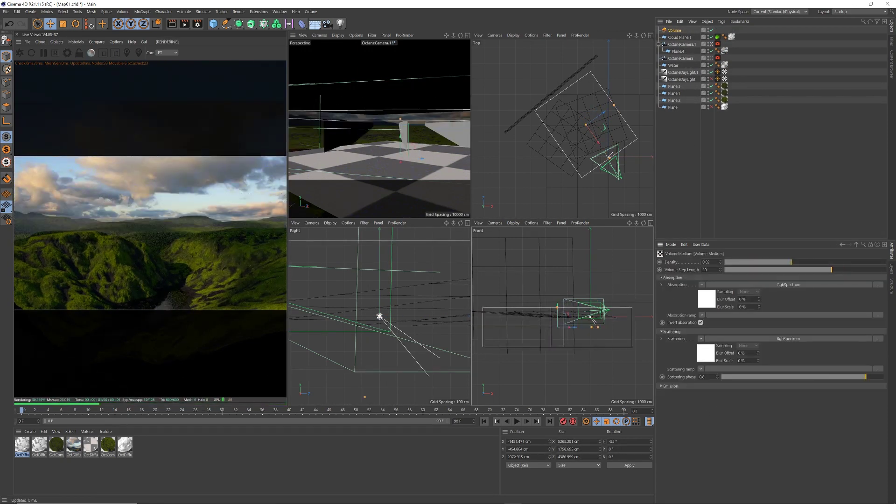
pyautogui.click(718, 72)
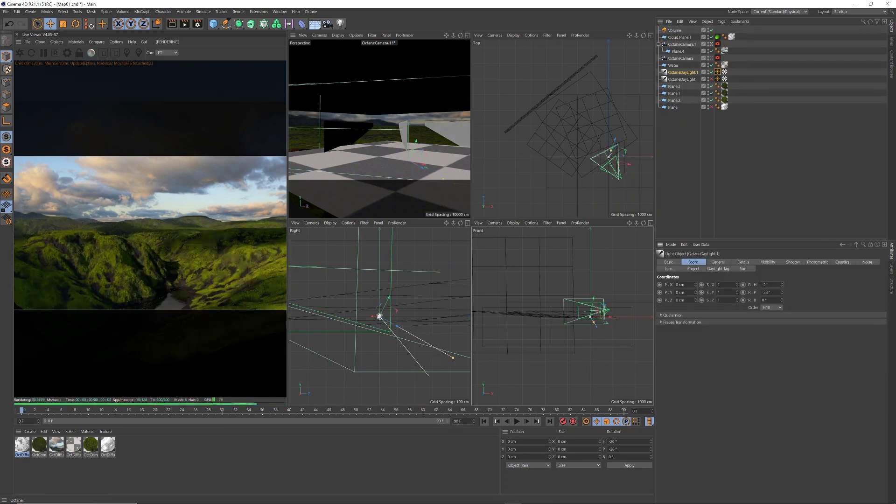